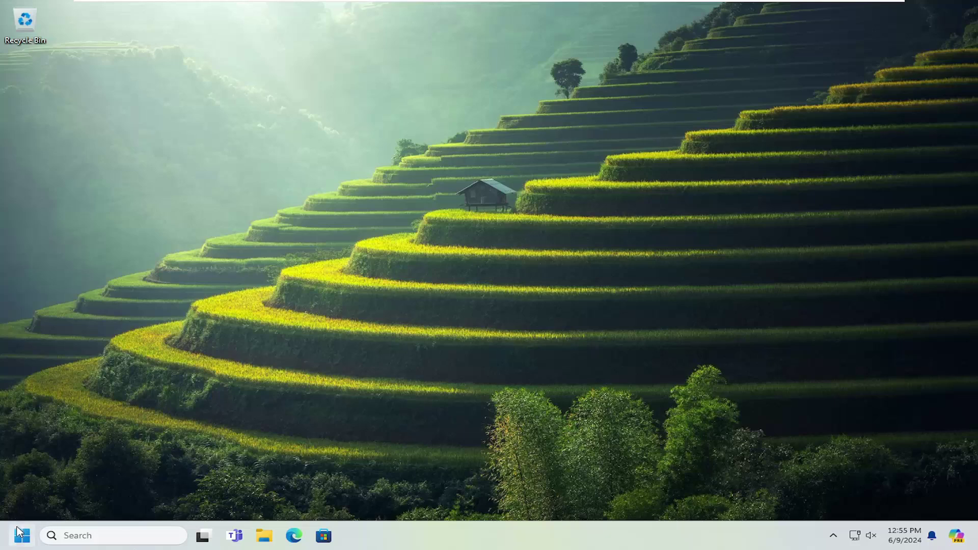
Open the Start menu to search for the Control Panel app.
{"action": "left_click", "coordinate": [21, 537]}
{"action": "type", "text": "co"}
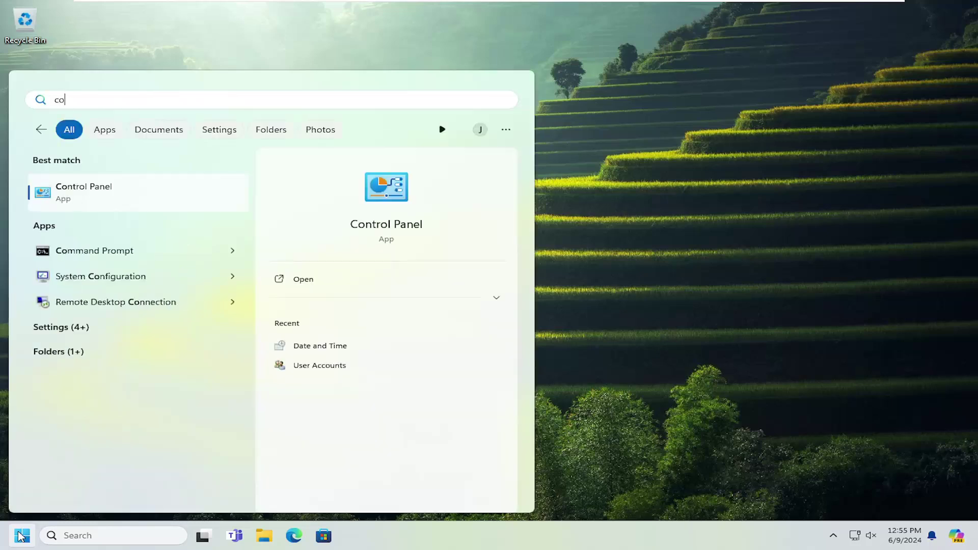
{"action": "type", "text": "ntrol"}
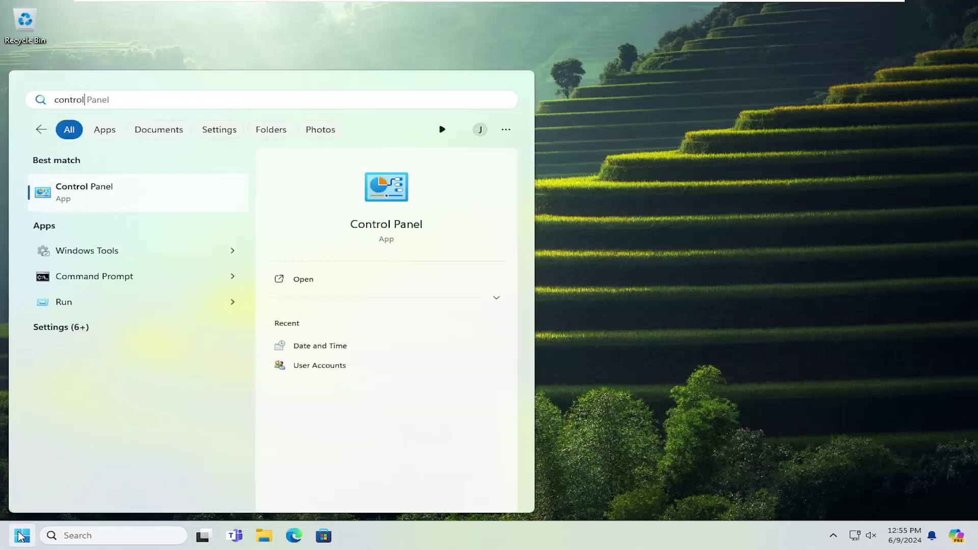
{"action": "type", "text": " panel"}
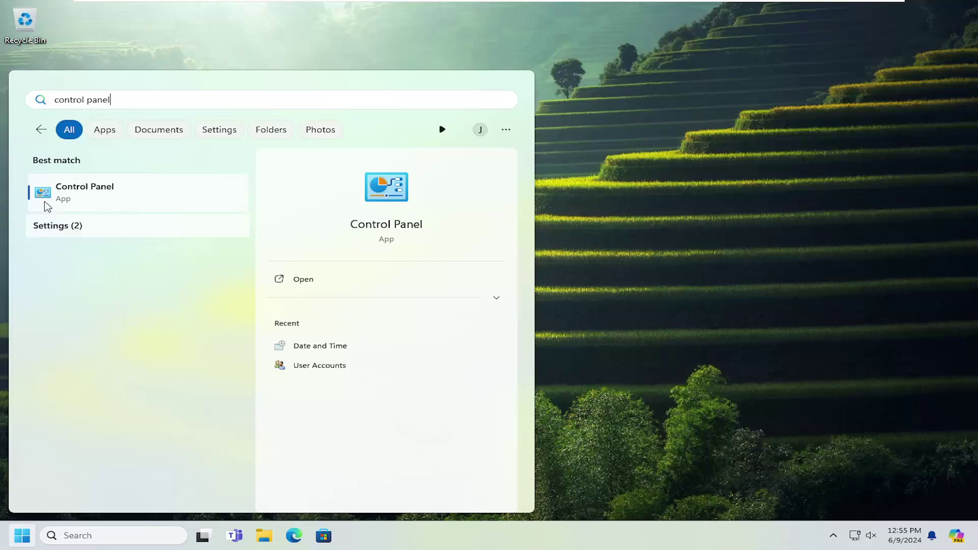
Launch Control Panel, keep View by set to Category, and go to Hardware and Sound.
{"action": "left_click", "coordinate": [45, 204]}
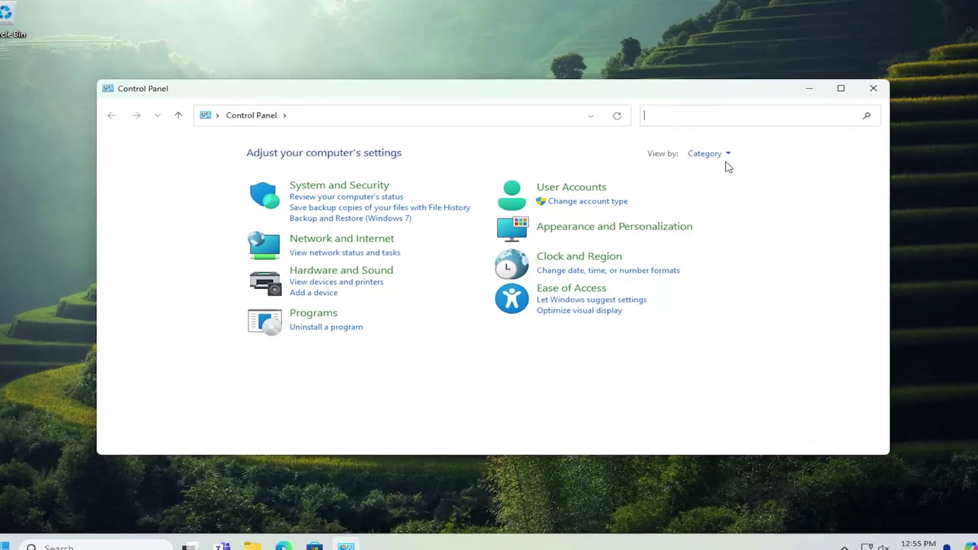
{"action": "left_click", "coordinate": [726, 154]}
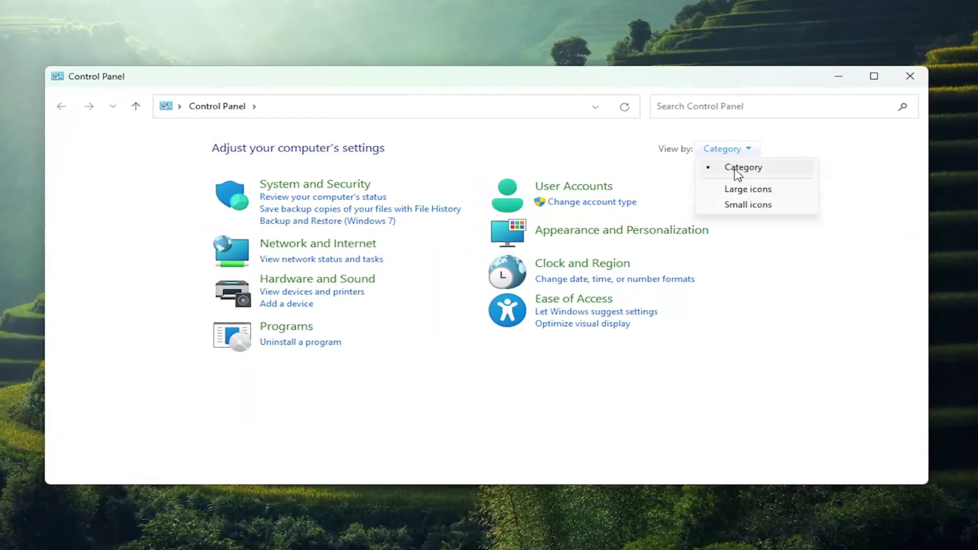
{"action": "left_click", "coordinate": [738, 174]}
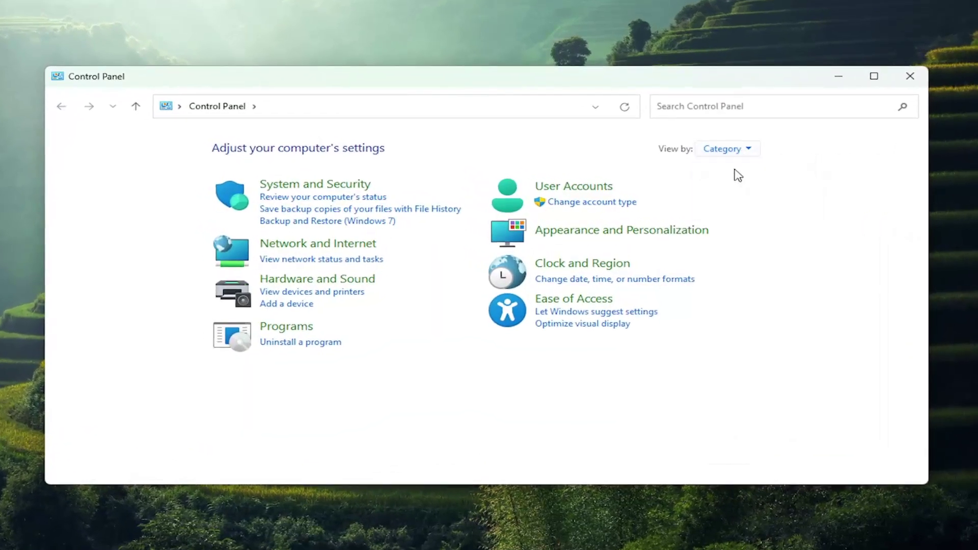
{"action": "left_click", "coordinate": [316, 281]}
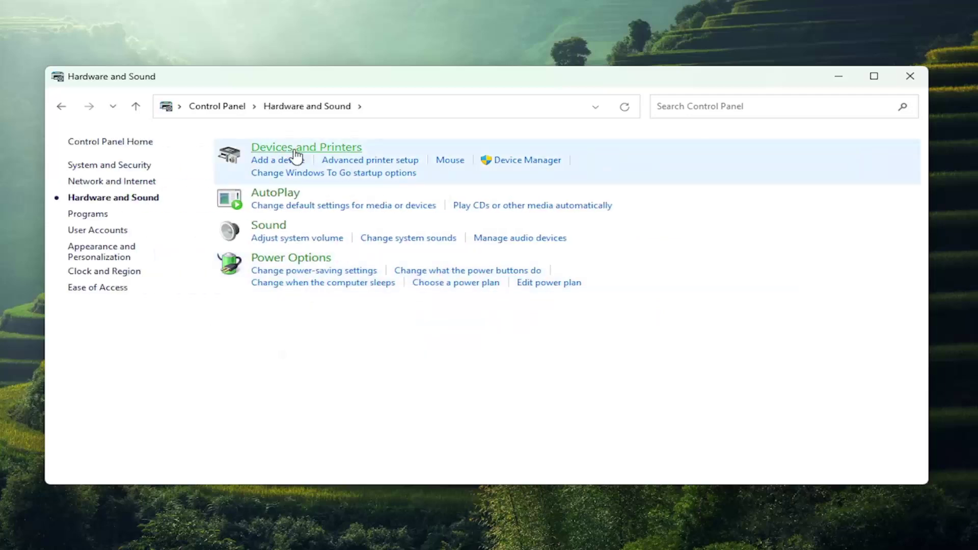
Open Printing preferences for the Canon G1000 series printer and move the dialog up-left.
{"action": "left_click", "coordinate": [381, 165]}
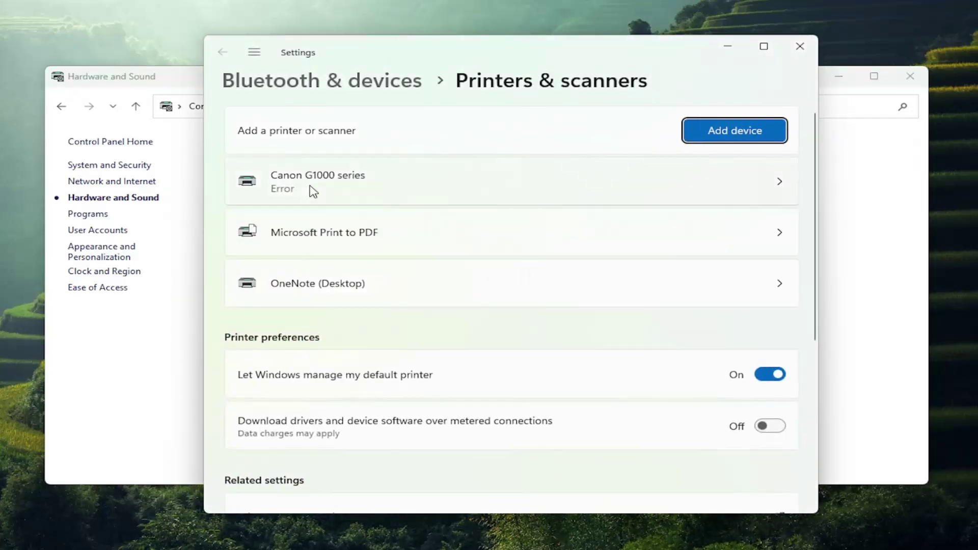
{"action": "left_click", "coordinate": [312, 190]}
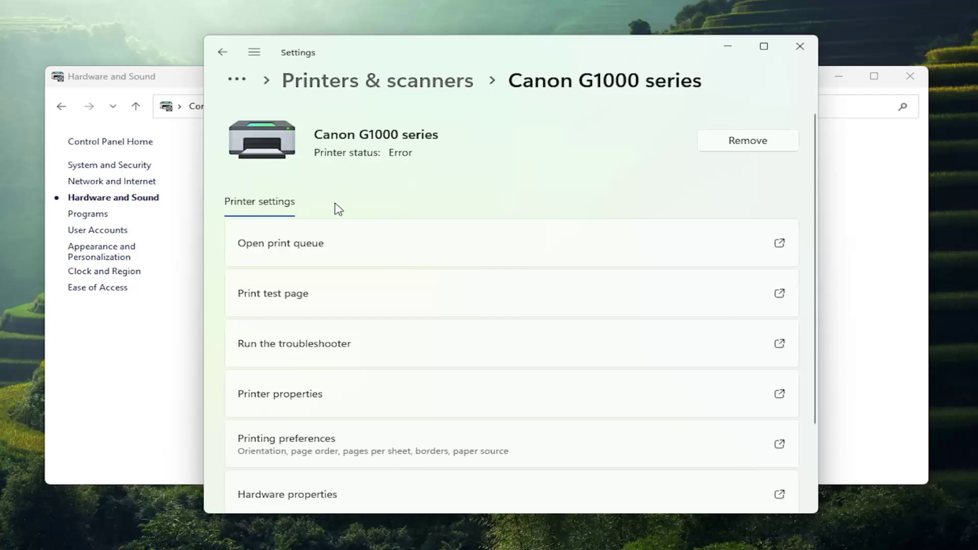
{"action": "left_click", "coordinate": [359, 456]}
{"action": "left_click_drag", "start_coordinate": [459, 182], "coordinate": [438, 84]}
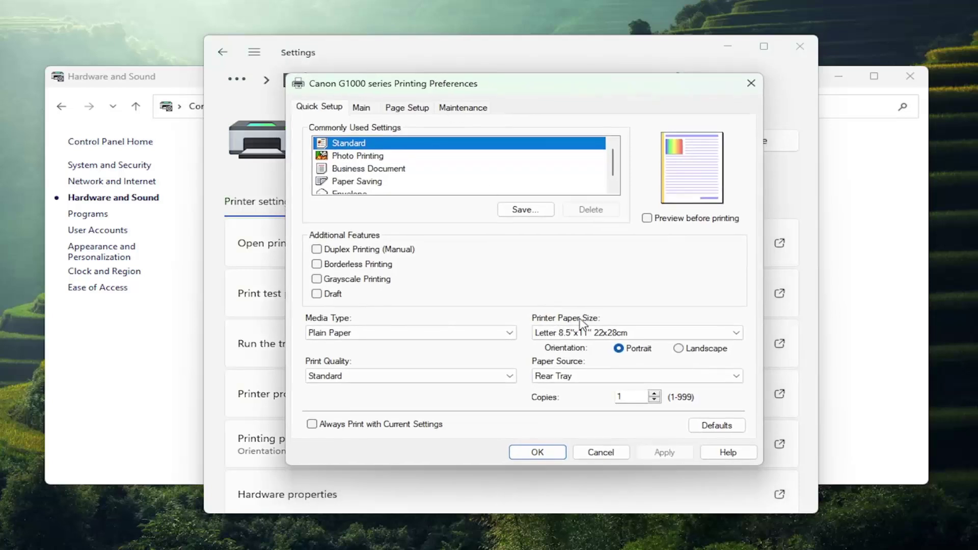
Review the Printer Paper Size list and leave it at Letter 8.5"x11" 22x28cm.
{"action": "left_click", "coordinate": [738, 335]}
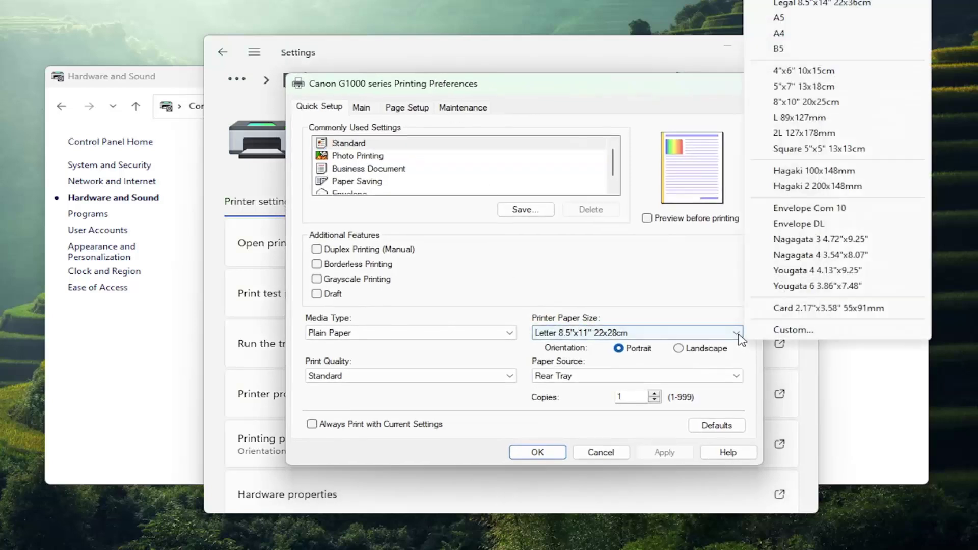
{"action": "left_click", "coordinate": [661, 338]}
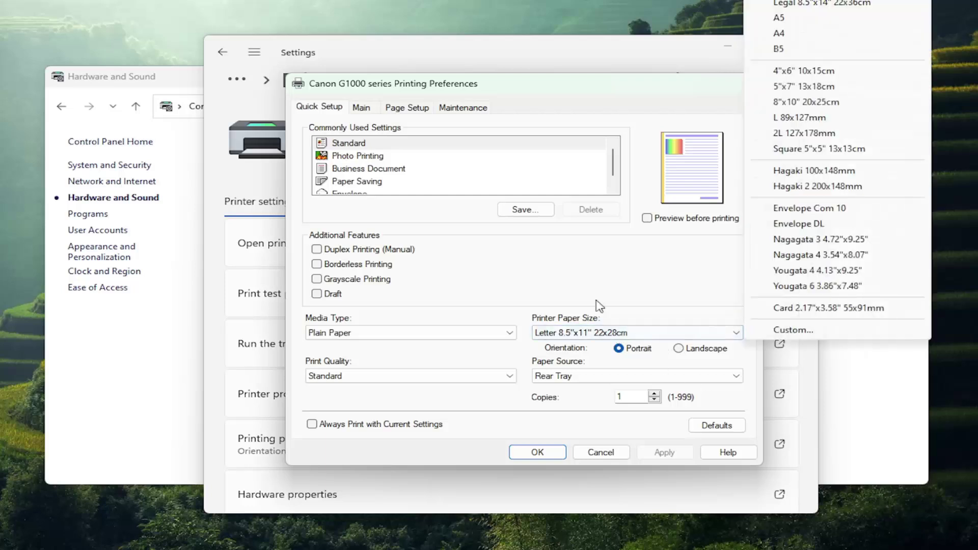
{"action": "left_click_drag", "start_coordinate": [606, 84], "coordinate": [592, 44]}
{"action": "left_click", "coordinate": [620, 293]}
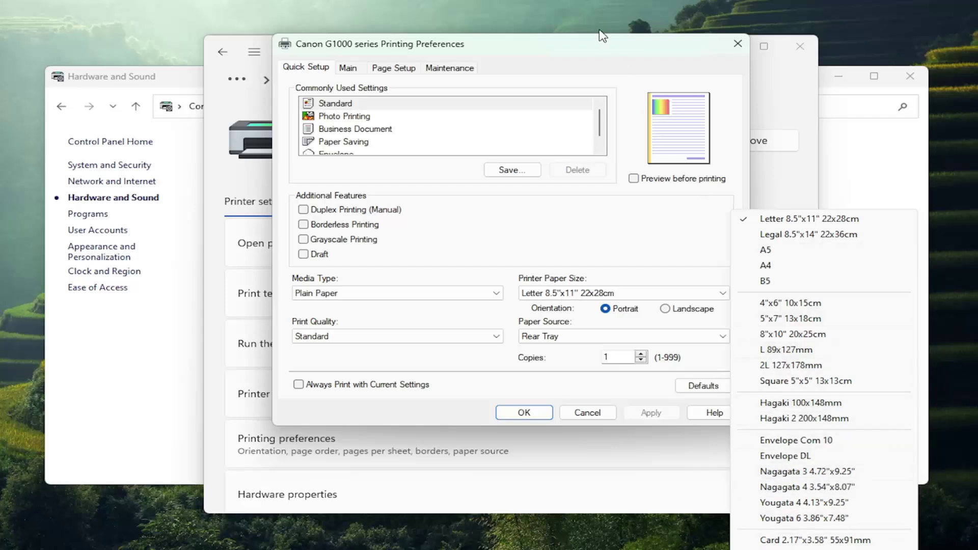
{"action": "left_click_drag", "start_coordinate": [599, 41], "coordinate": [621, 80]}
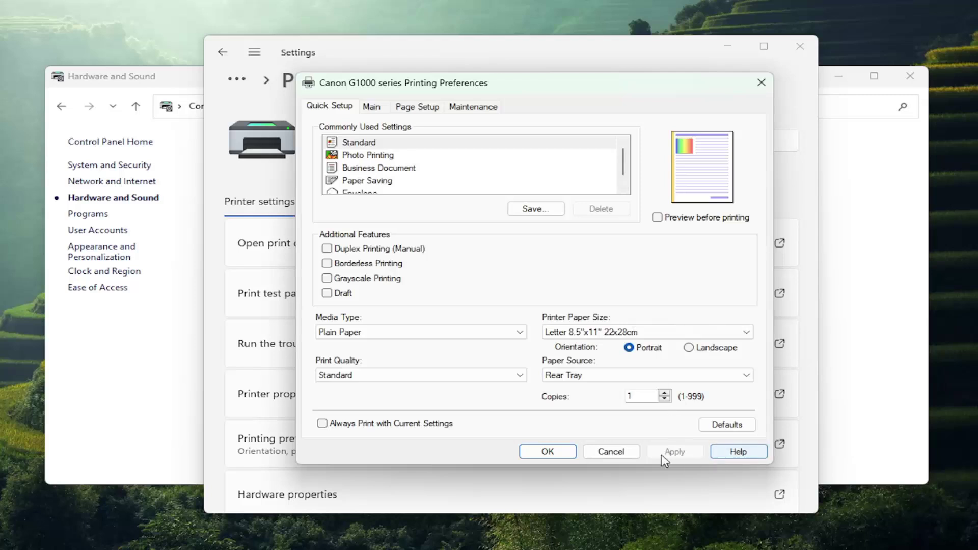
Save the printing preferences with OK, then close the Settings and Control Panel windows.
{"action": "left_click", "coordinate": [552, 453]}
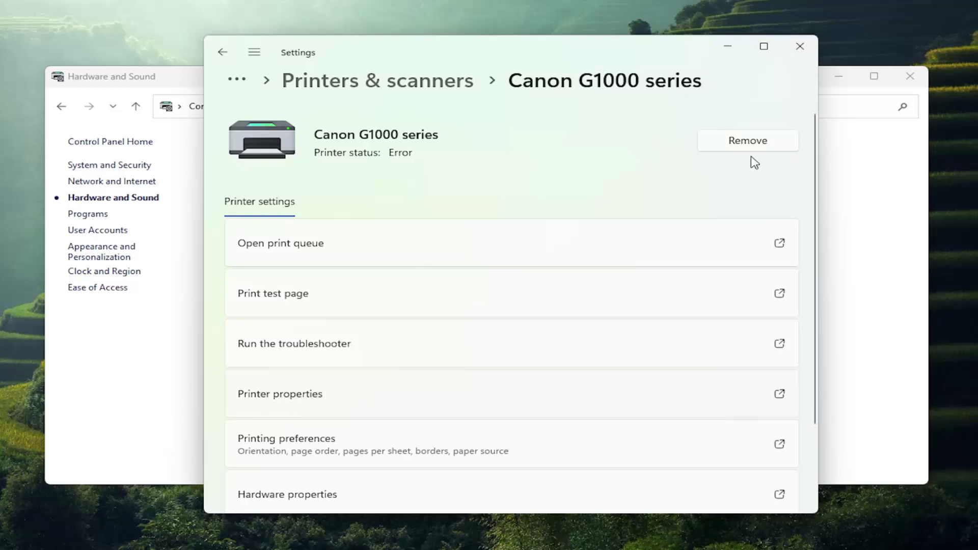
{"action": "left_click", "coordinate": [800, 46]}
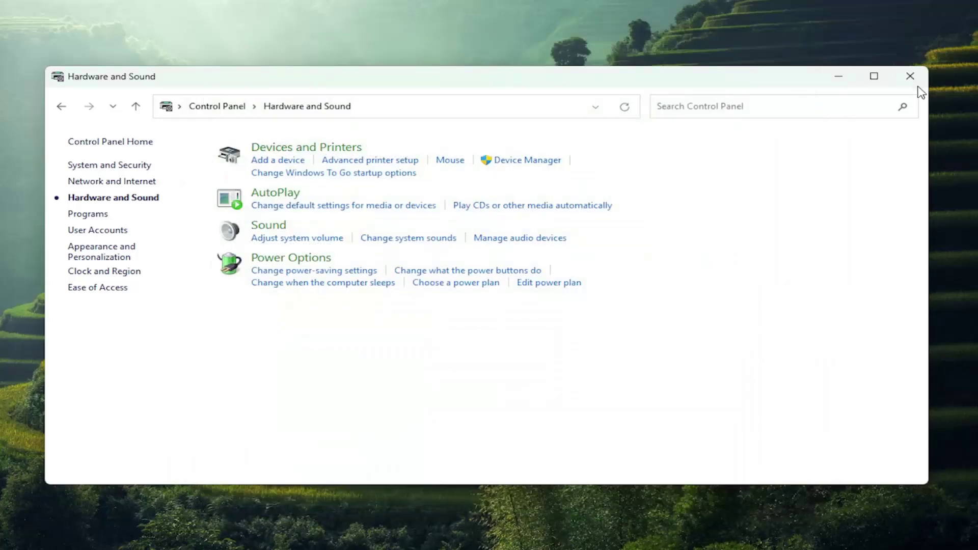
{"action": "left_click", "coordinate": [910, 76]}
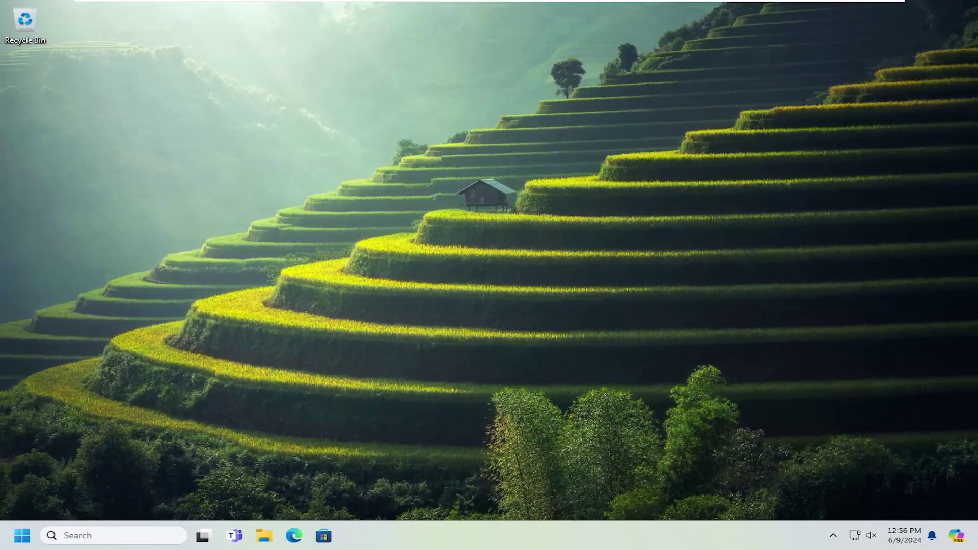